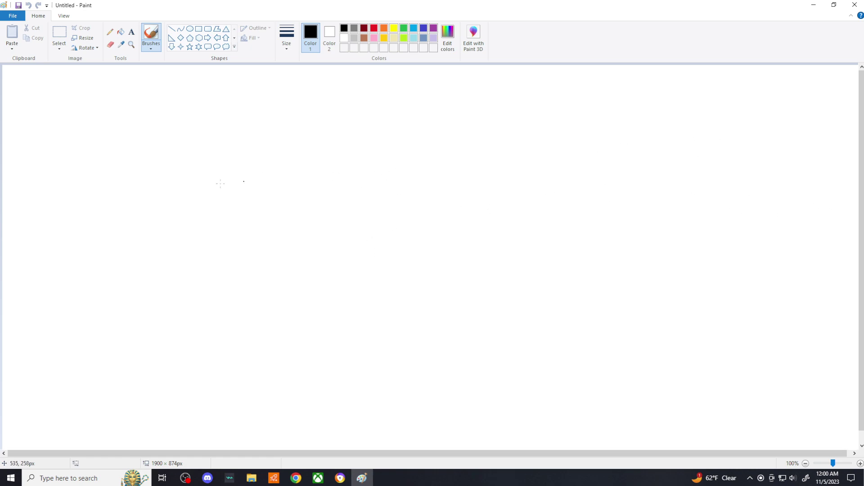
Step: Sketch a black freehand loop, crossing lines and a rough box on the canvas's left side
{"action": "mouse_move", "coordinate": [71, 166]}
{"action": "left_mouse_down"}
{"action": "mouse_move", "coordinate": [72, 183]}
{"action": "mouse_move", "coordinate": [181, 178]}
{"action": "mouse_move", "coordinate": [161, 260]}
{"action": "left_mouse_up"}
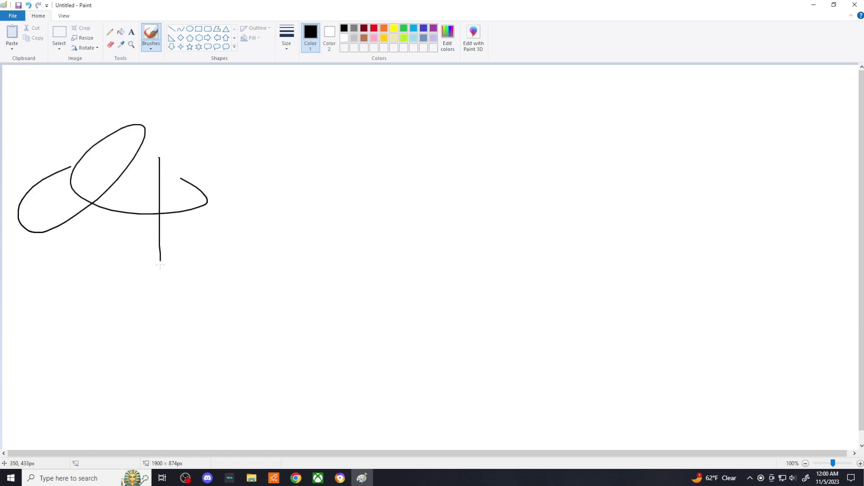
{"action": "left_click_drag", "start_coordinate": [181, 175], "coordinate": [244, 232]}
{"action": "mouse_move", "coordinate": [241, 164]}
{"action": "left_mouse_down"}
{"action": "mouse_move", "coordinate": [181, 147]}
{"action": "mouse_move", "coordinate": [161, 169]}
{"action": "mouse_move", "coordinate": [202, 120]}
{"action": "mouse_move", "coordinate": [303, 142]}
{"action": "mouse_move", "coordinate": [236, 166]}
{"action": "left_mouse_up"}
{"action": "mouse_move", "coordinate": [306, 143]}
{"action": "left_mouse_down"}
{"action": "mouse_move", "coordinate": [302, 240]}
{"action": "mouse_move", "coordinate": [243, 228]}
{"action": "left_mouse_up"}
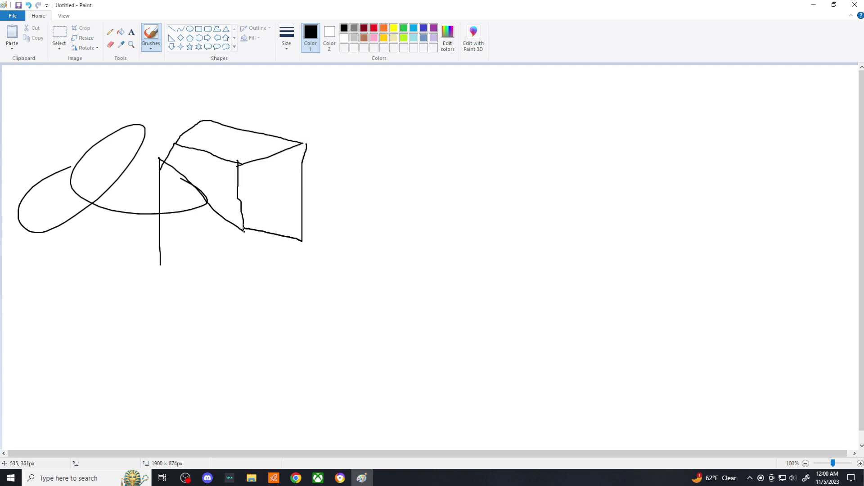
Step: Draw a square outline, shift it down-right, then add a second overlapping square up-left
{"action": "left_click", "coordinate": [199, 29]}
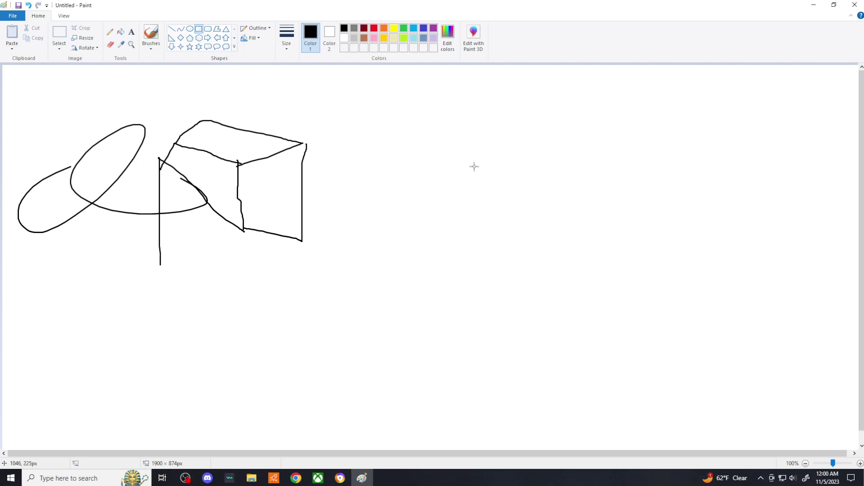
{"action": "mouse_move", "coordinate": [473, 166]}
{"action": "left_mouse_down"}
{"action": "mouse_move", "coordinate": [579, 276]}
{"action": "mouse_move", "coordinate": [612, 291]}
{"action": "left_mouse_up"}
{"action": "left_click_drag", "start_coordinate": [557, 239], "coordinate": [602, 322]}
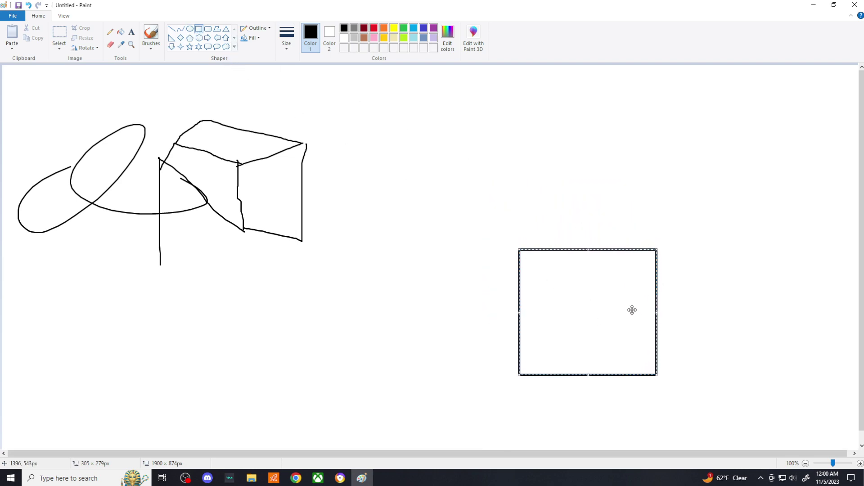
{"action": "left_click", "coordinate": [199, 30]}
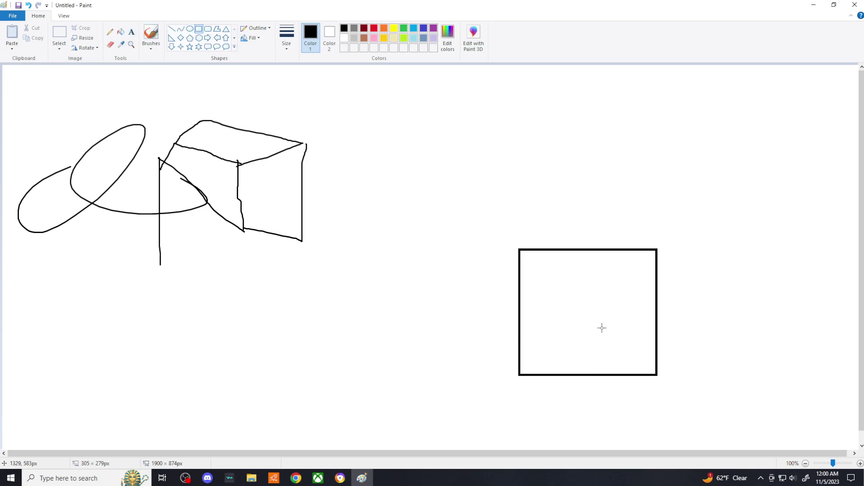
{"action": "left_click_drag", "start_coordinate": [601, 331], "coordinate": [466, 195]}
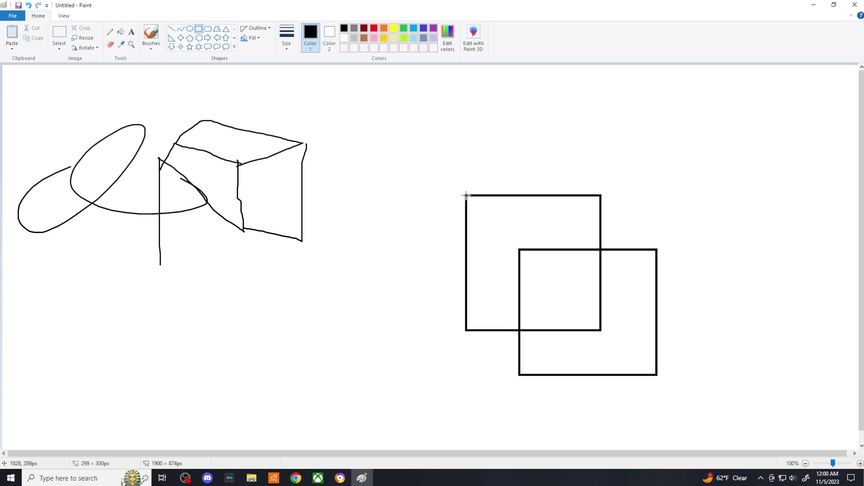
{"action": "left_click", "coordinate": [424, 238]}
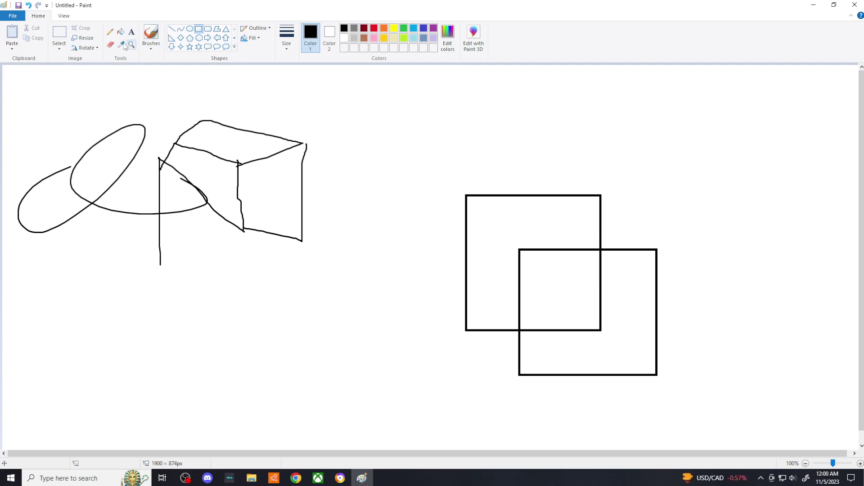
Step: Erase the back square's hidden bottom and right edges with the Eraser
{"action": "left_click", "coordinate": [110, 48]}
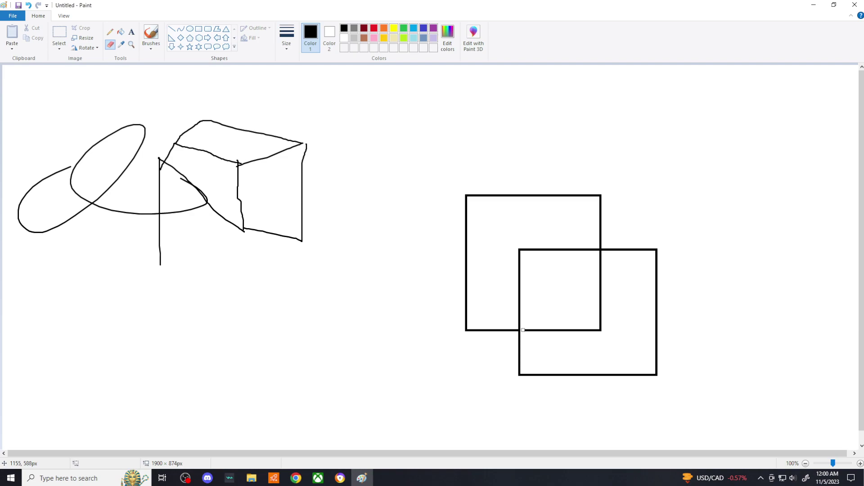
{"action": "left_click_drag", "start_coordinate": [567, 330], "coordinate": [605, 331]}
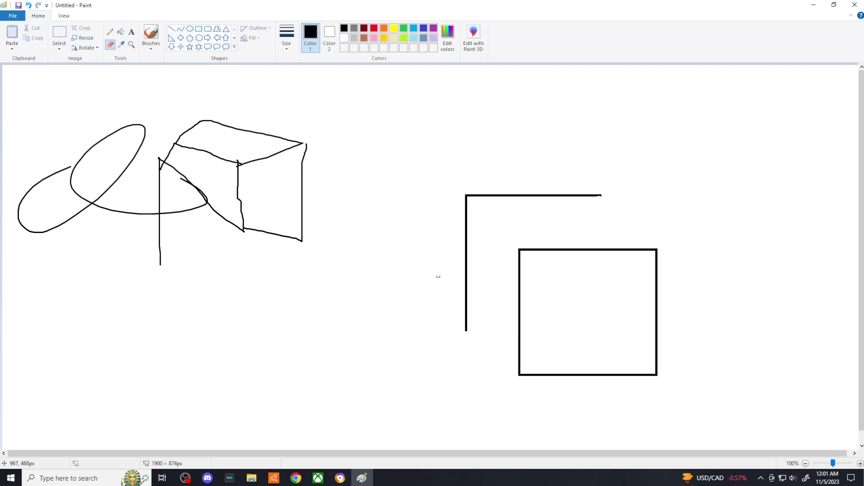
Step: Draw diagonal lines joining the squares' top-left, top-right and bottom-left corners
{"action": "left_click", "coordinate": [172, 29]}
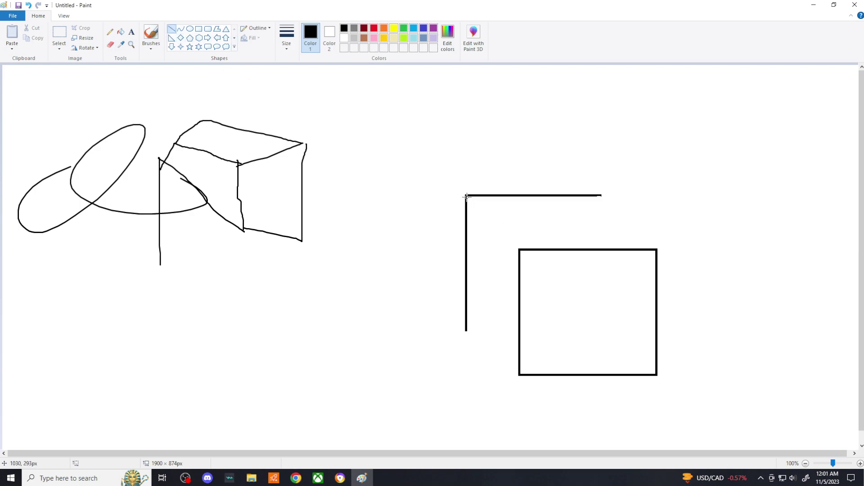
{"action": "left_click_drag", "start_coordinate": [466, 195], "coordinate": [518, 249]}
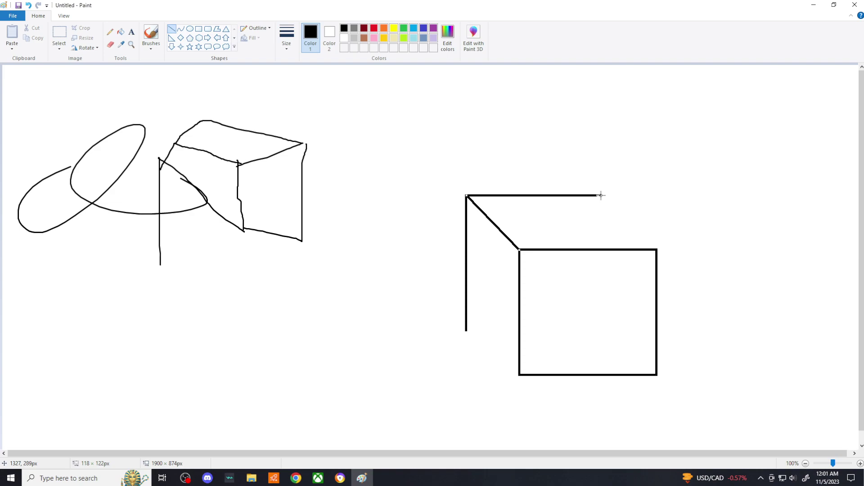
{"action": "left_click_drag", "start_coordinate": [602, 195], "coordinate": [656, 250]}
{"action": "left_click_drag", "start_coordinate": [466, 330], "coordinate": [519, 374]}
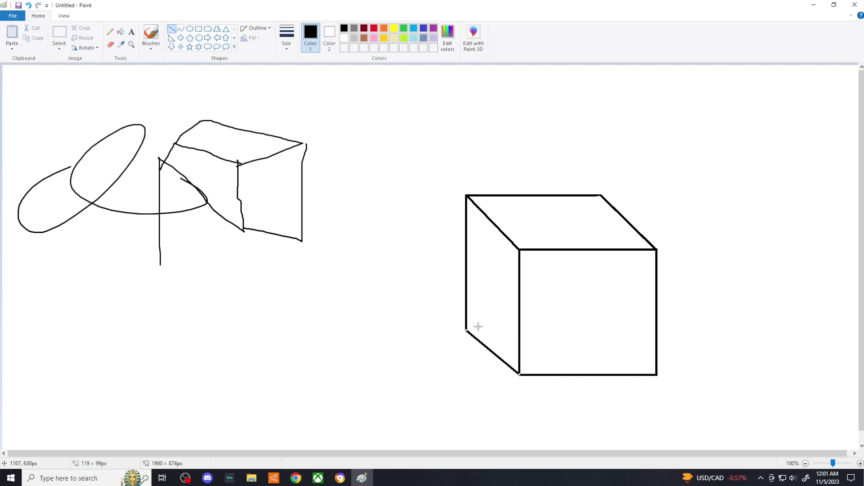
Step: Spray a small yellow sun blob near the top-right with the Airbrush
{"action": "left_click", "coordinate": [149, 45]}
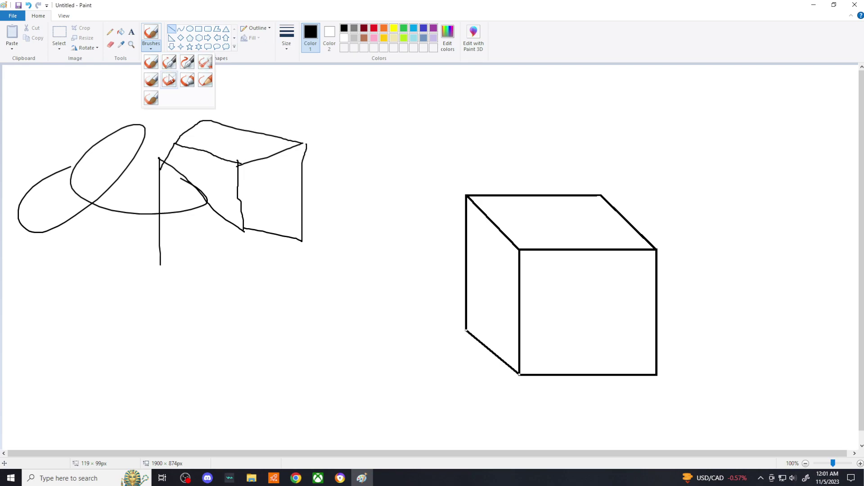
{"action": "left_click", "coordinate": [205, 62]}
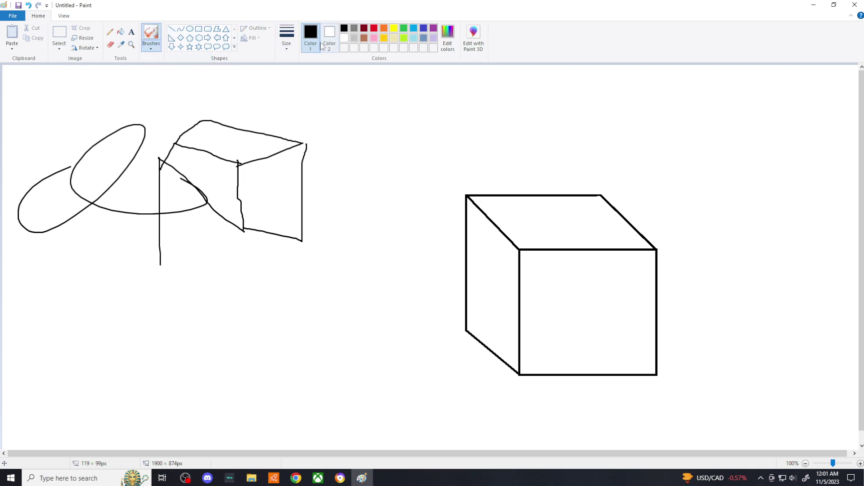
{"action": "left_click", "coordinate": [354, 29]}
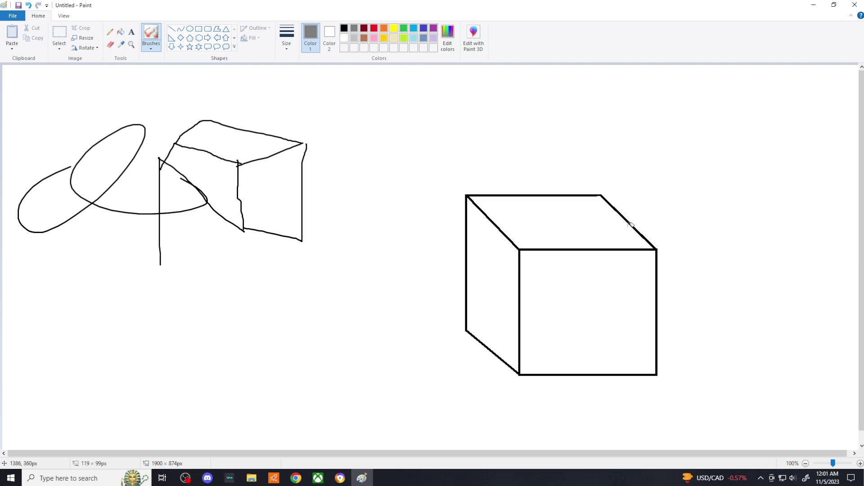
{"action": "left_click", "coordinate": [394, 31]}
{"action": "left_click_drag", "start_coordinate": [762, 111], "coordinate": [760, 111]}
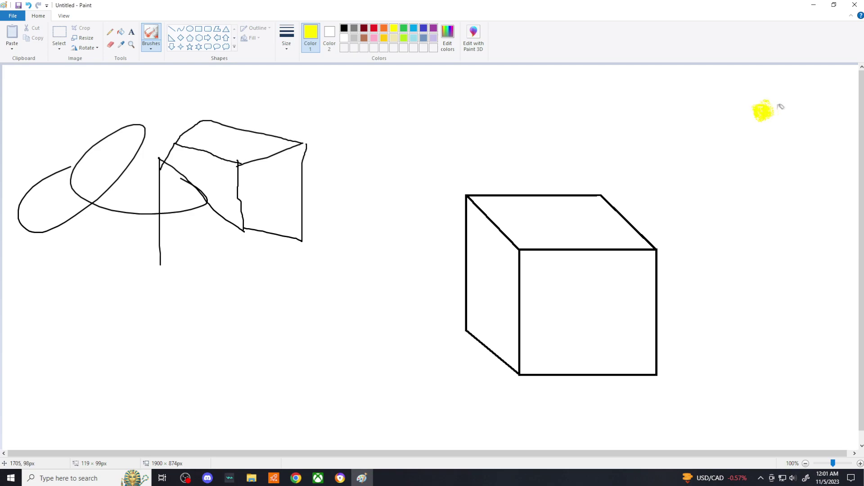
Step: Change the airbrush stroke width and pick light grey as the colour
{"action": "left_click", "coordinate": [290, 42]}
{"action": "left_click", "coordinate": [300, 115]}
{"action": "left_click", "coordinate": [353, 38]}
Step: Spray grey rays below the sun and grey shading over the cube's front face
{"action": "mouse_move", "coordinate": [752, 120]}
{"action": "left_mouse_down"}
{"action": "mouse_move", "coordinate": [708, 149]}
{"action": "mouse_move", "coordinate": [707, 165]}
{"action": "mouse_move", "coordinate": [714, 114]}
{"action": "left_mouse_up"}
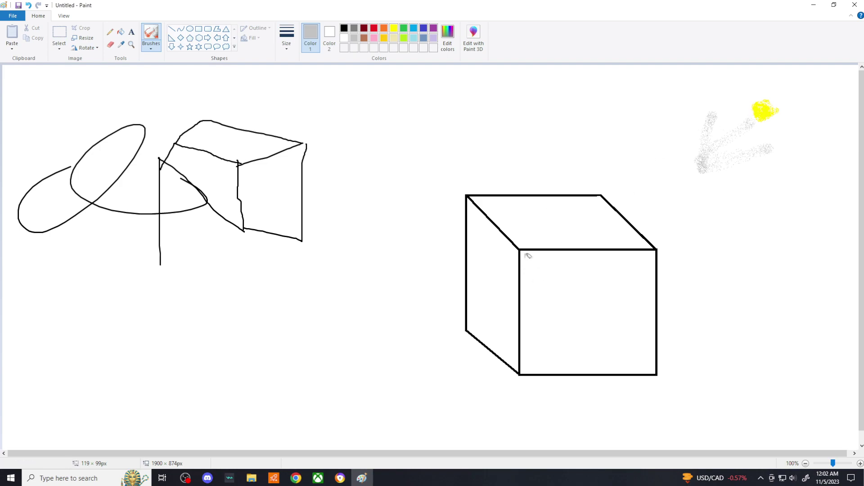
{"action": "left_click_drag", "start_coordinate": [524, 258], "coordinate": [658, 256]}
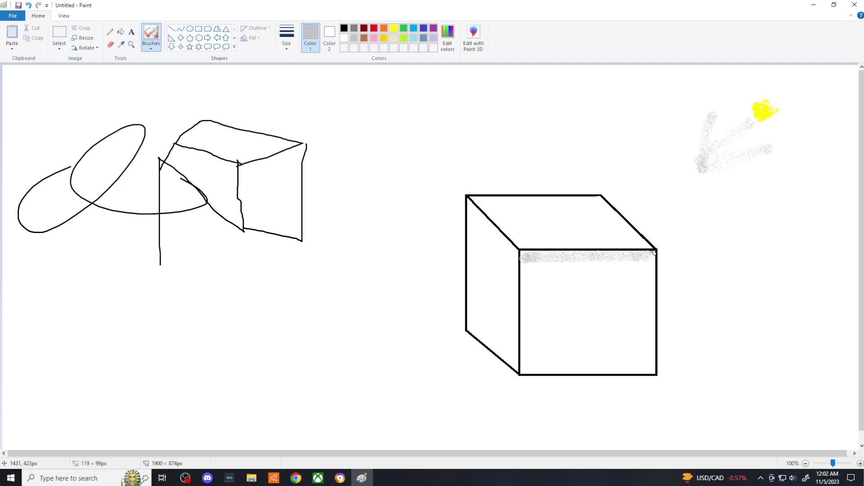
{"action": "mouse_move", "coordinate": [563, 271]}
{"action": "left_mouse_down"}
{"action": "mouse_move", "coordinate": [530, 273]}
{"action": "mouse_move", "coordinate": [576, 262]}
{"action": "mouse_move", "coordinate": [546, 265]}
{"action": "mouse_move", "coordinate": [571, 276]}
{"action": "mouse_move", "coordinate": [537, 294]}
{"action": "mouse_move", "coordinate": [531, 285]}
{"action": "mouse_move", "coordinate": [527, 368]}
{"action": "mouse_move", "coordinate": [652, 370]}
{"action": "mouse_move", "coordinate": [650, 263]}
{"action": "mouse_move", "coordinate": [598, 286]}
{"action": "mouse_move", "coordinate": [598, 301]}
{"action": "mouse_move", "coordinate": [545, 317]}
{"action": "mouse_move", "coordinate": [569, 315]}
{"action": "mouse_move", "coordinate": [546, 334]}
{"action": "mouse_move", "coordinate": [563, 344]}
{"action": "mouse_move", "coordinate": [545, 341]}
{"action": "mouse_move", "coordinate": [540, 361]}
{"action": "mouse_move", "coordinate": [572, 344]}
{"action": "mouse_move", "coordinate": [600, 354]}
{"action": "mouse_move", "coordinate": [588, 342]}
{"action": "mouse_move", "coordinate": [638, 359]}
{"action": "mouse_move", "coordinate": [611, 357]}
{"action": "mouse_move", "coordinate": [639, 297]}
{"action": "mouse_move", "coordinate": [611, 317]}
{"action": "mouse_move", "coordinate": [588, 319]}
{"action": "mouse_move", "coordinate": [604, 322]}
{"action": "mouse_move", "coordinate": [592, 331]}
{"action": "mouse_move", "coordinate": [579, 307]}
{"action": "mouse_move", "coordinate": [548, 291]}
{"action": "left_mouse_up"}
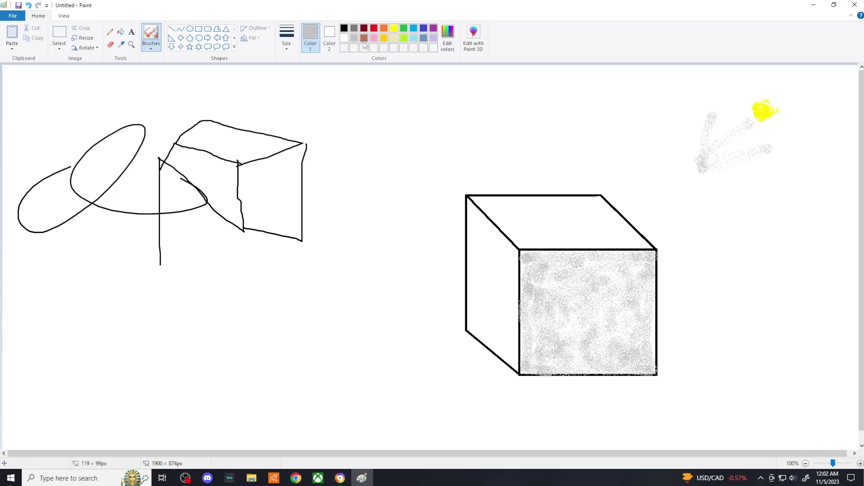
Step: Speckle the cube's left face with black, then go back to a plain brush
{"action": "left_click", "coordinate": [344, 28]}
{"action": "mouse_move", "coordinate": [508, 359]}
{"action": "left_mouse_down"}
{"action": "mouse_move", "coordinate": [485, 336]}
{"action": "mouse_move", "coordinate": [478, 257]}
{"action": "mouse_move", "coordinate": [479, 351]}
{"action": "mouse_move", "coordinate": [493, 278]}
{"action": "mouse_move", "coordinate": [513, 345]}
{"action": "mouse_move", "coordinate": [482, 270]}
{"action": "mouse_move", "coordinate": [485, 239]}
{"action": "left_mouse_up"}
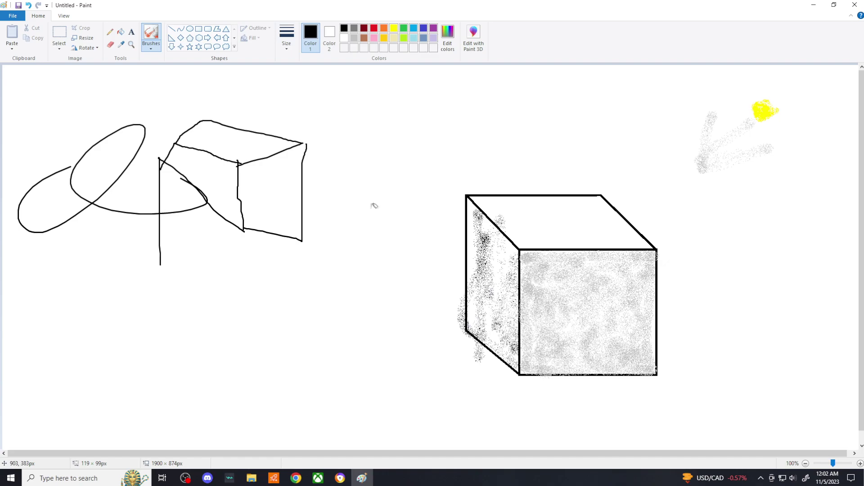
{"action": "left_click", "coordinate": [150, 45]}
{"action": "left_click", "coordinate": [168, 80]}
Step: Undo both shading sprays, then brush an eye on the front face and a B on top
{"action": "left_click", "coordinate": [29, 6]}
{"action": "left_click", "coordinate": [29, 5]}
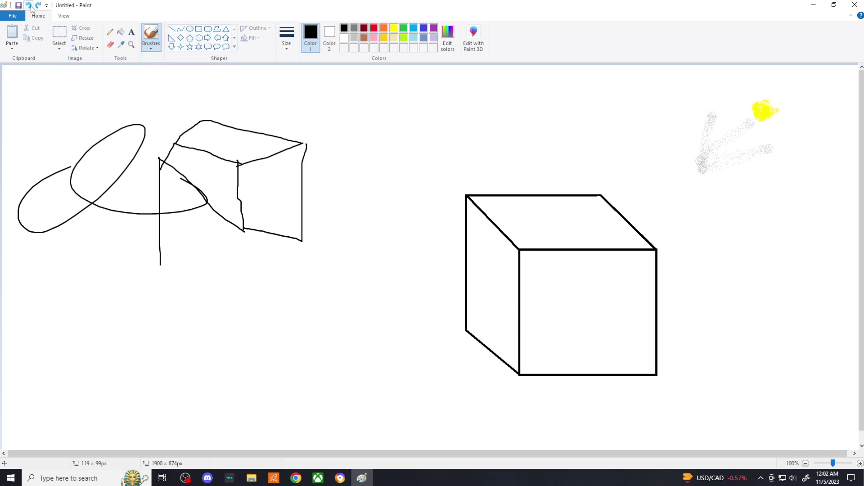
{"action": "mouse_move", "coordinate": [559, 269]}
{"action": "left_mouse_down"}
{"action": "mouse_move", "coordinate": [559, 292]}
{"action": "mouse_move", "coordinate": [602, 341]}
{"action": "mouse_move", "coordinate": [645, 325]}
{"action": "left_mouse_up"}
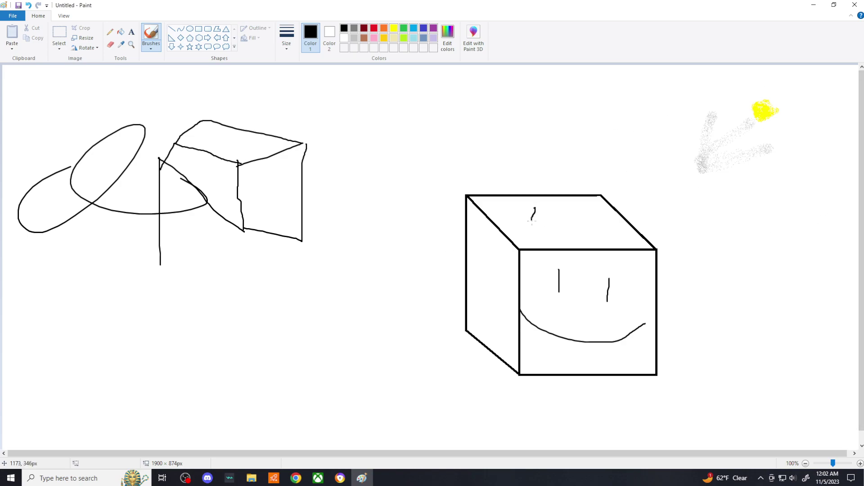
{"action": "mouse_move", "coordinate": [551, 205]}
{"action": "left_mouse_down"}
{"action": "mouse_move", "coordinate": [550, 236]}
{"action": "mouse_move", "coordinate": [559, 228]}
{"action": "left_mouse_up"}
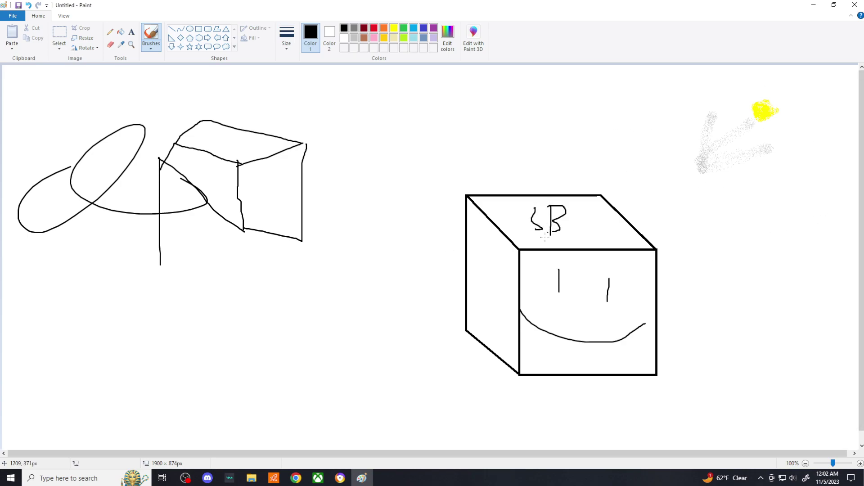